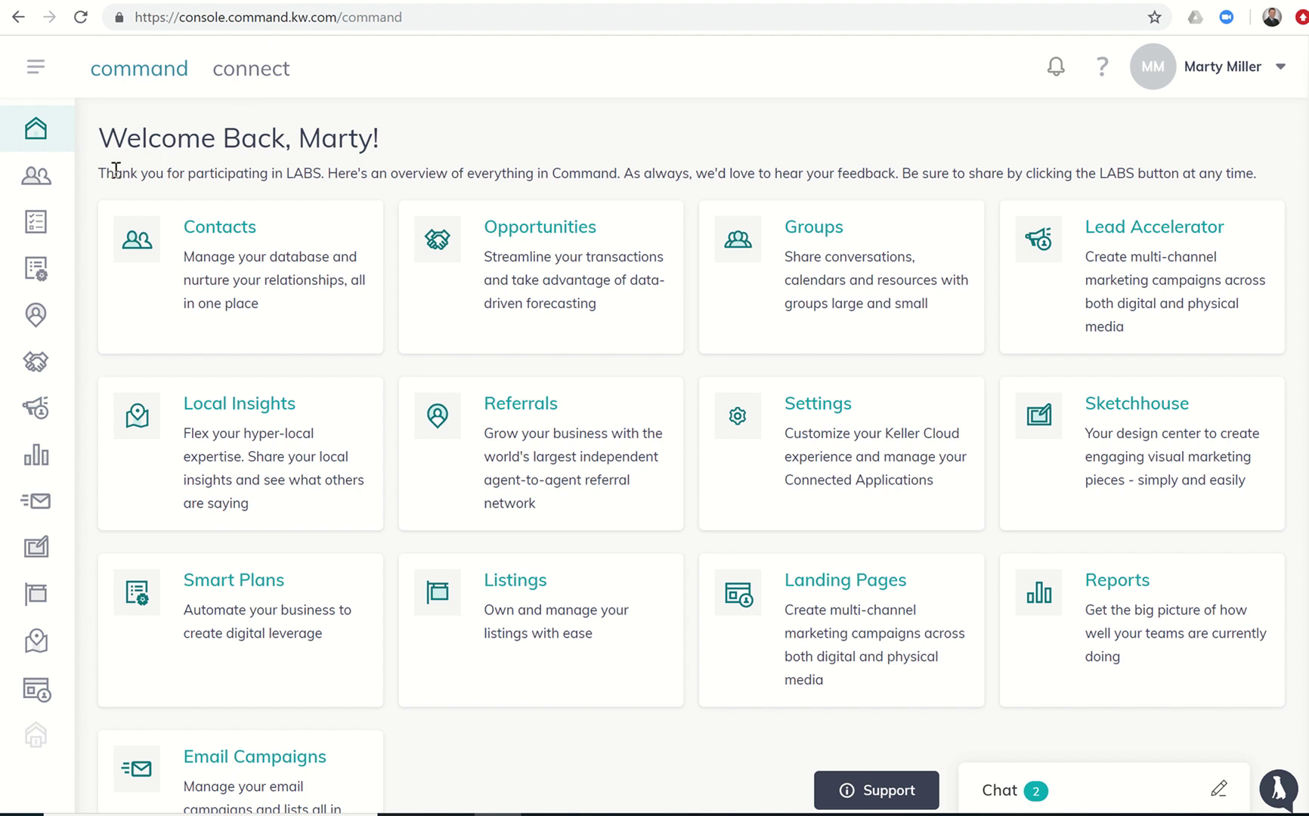
Step: Open the AAA Seller contact from the contacts list and view its empty Tasks tab
left_click(37, 179)
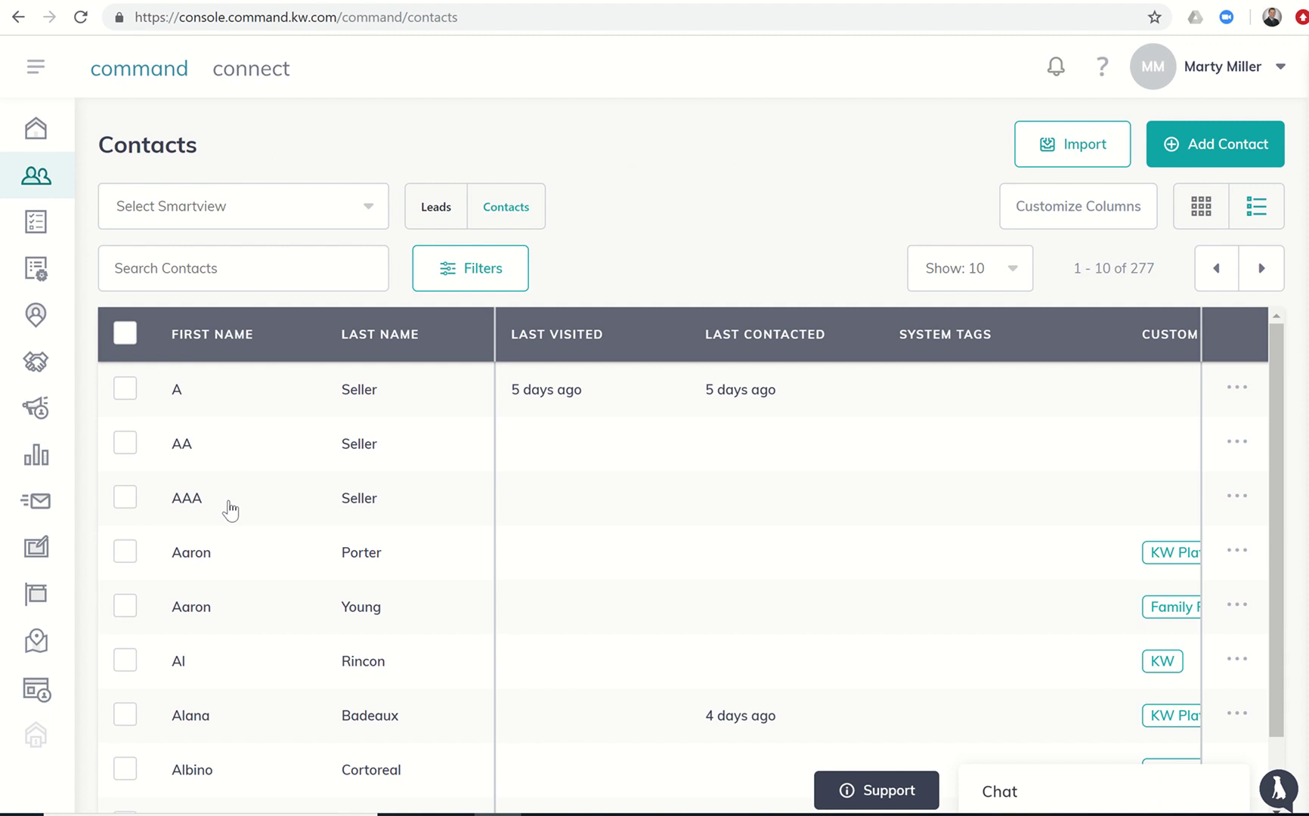
left_click(228, 505)
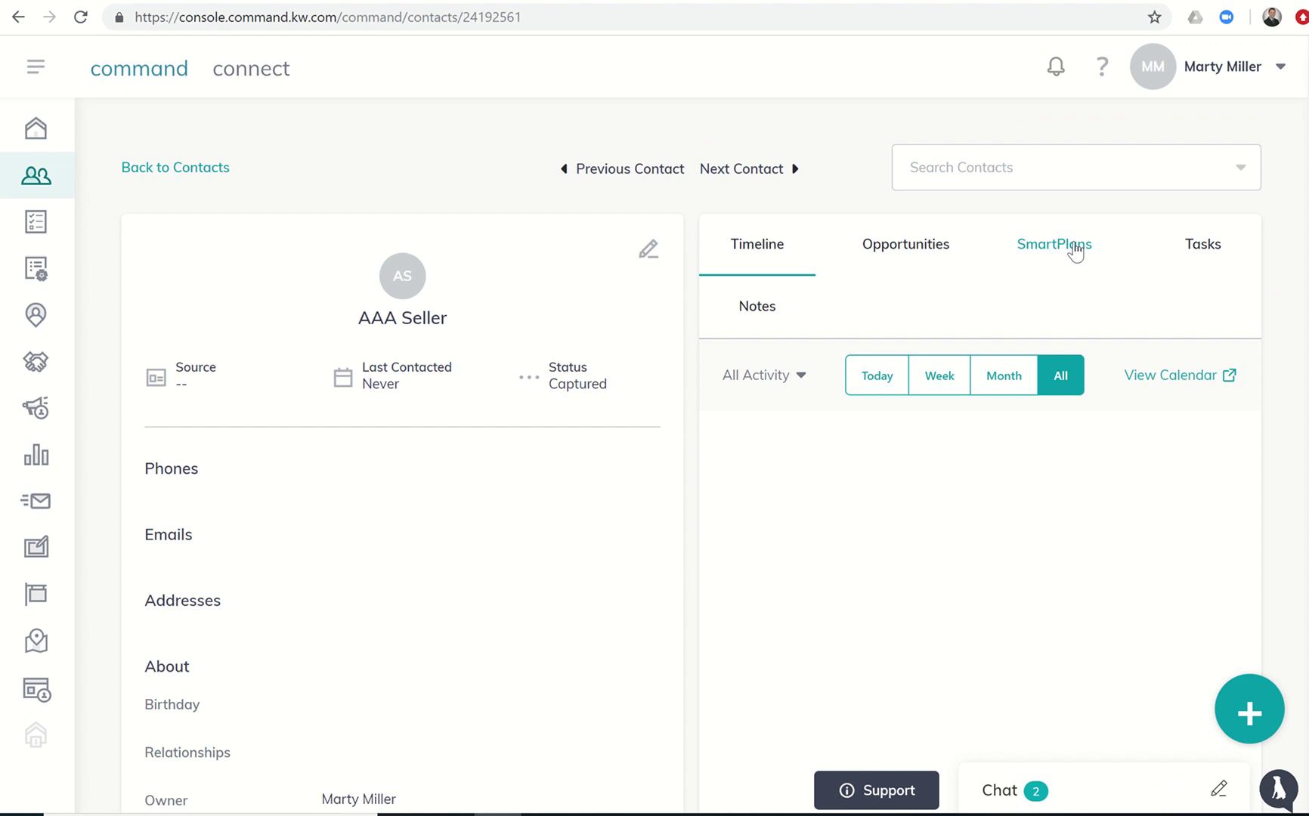
left_click(1207, 256)
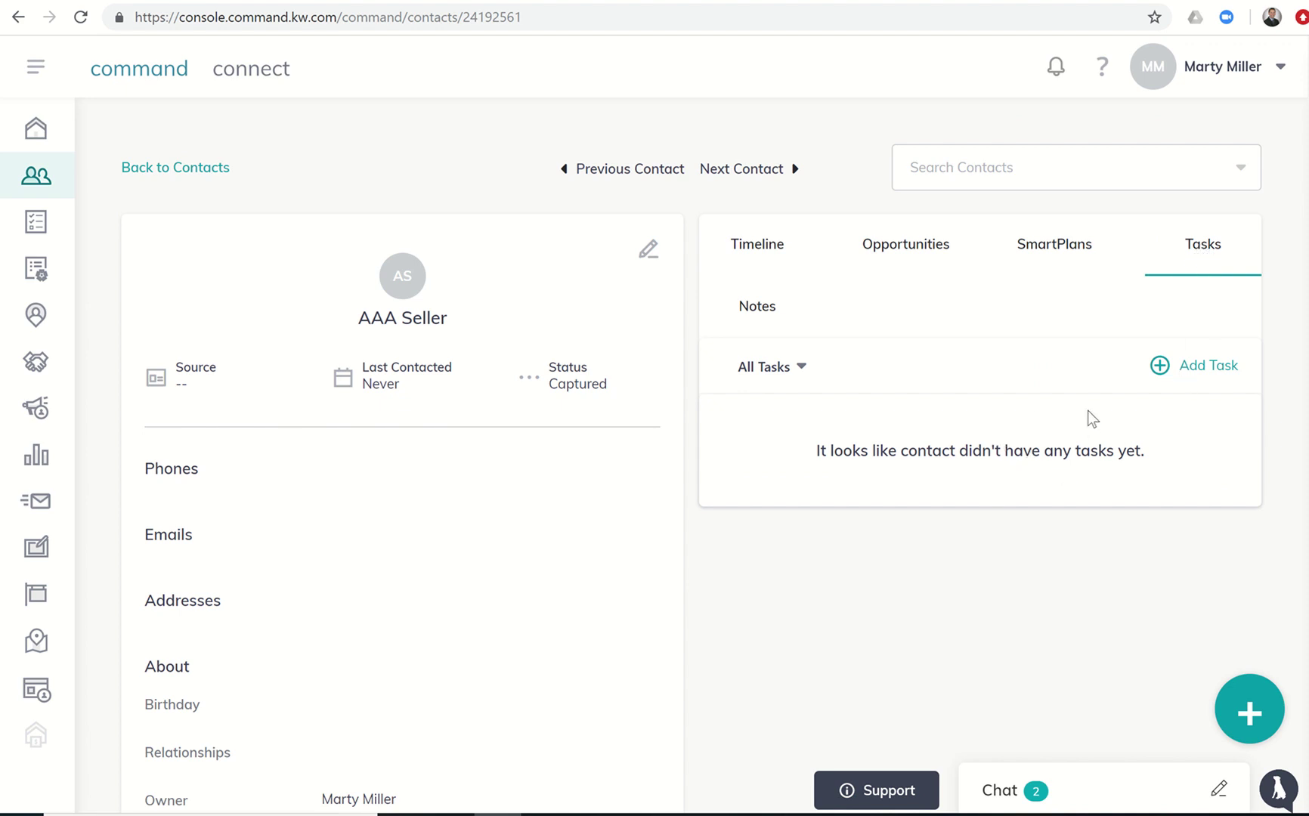
Step: Add a task 'Follow Up on Electronic Signatures' for AAA Seller, due March 25, 2019, not all day
left_click(1199, 368)
left_click(690, 176)
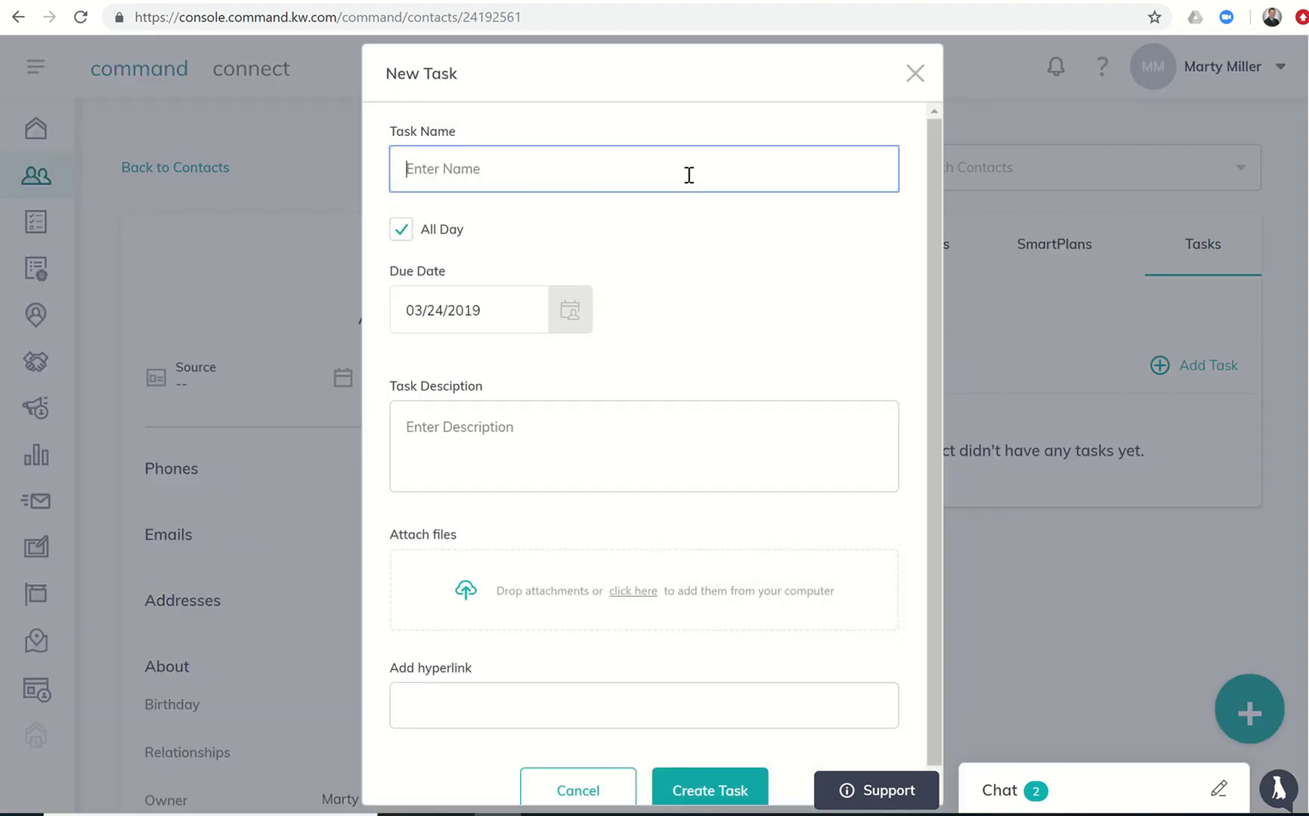
type("Follow Up on ")
type("Electronic S")
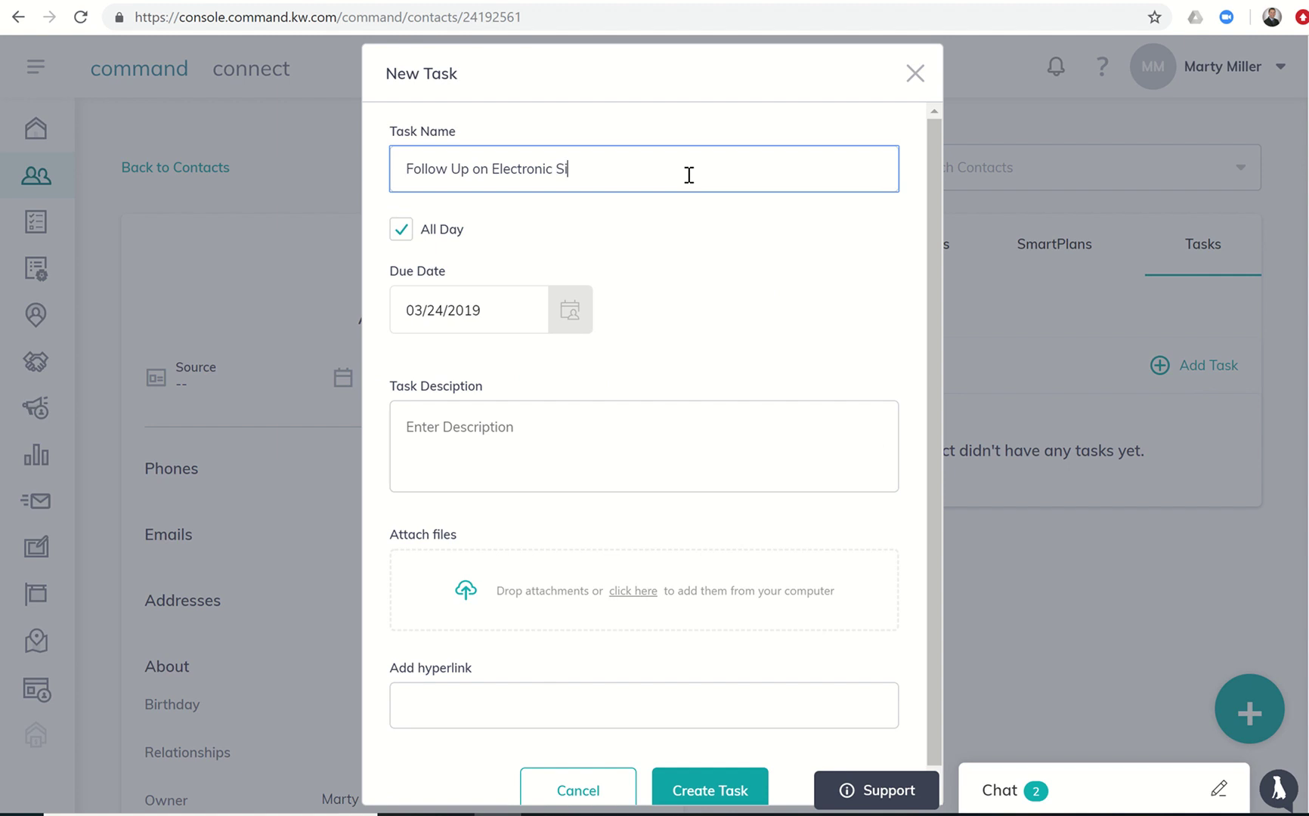
type("ignatures")
left_click(506, 316)
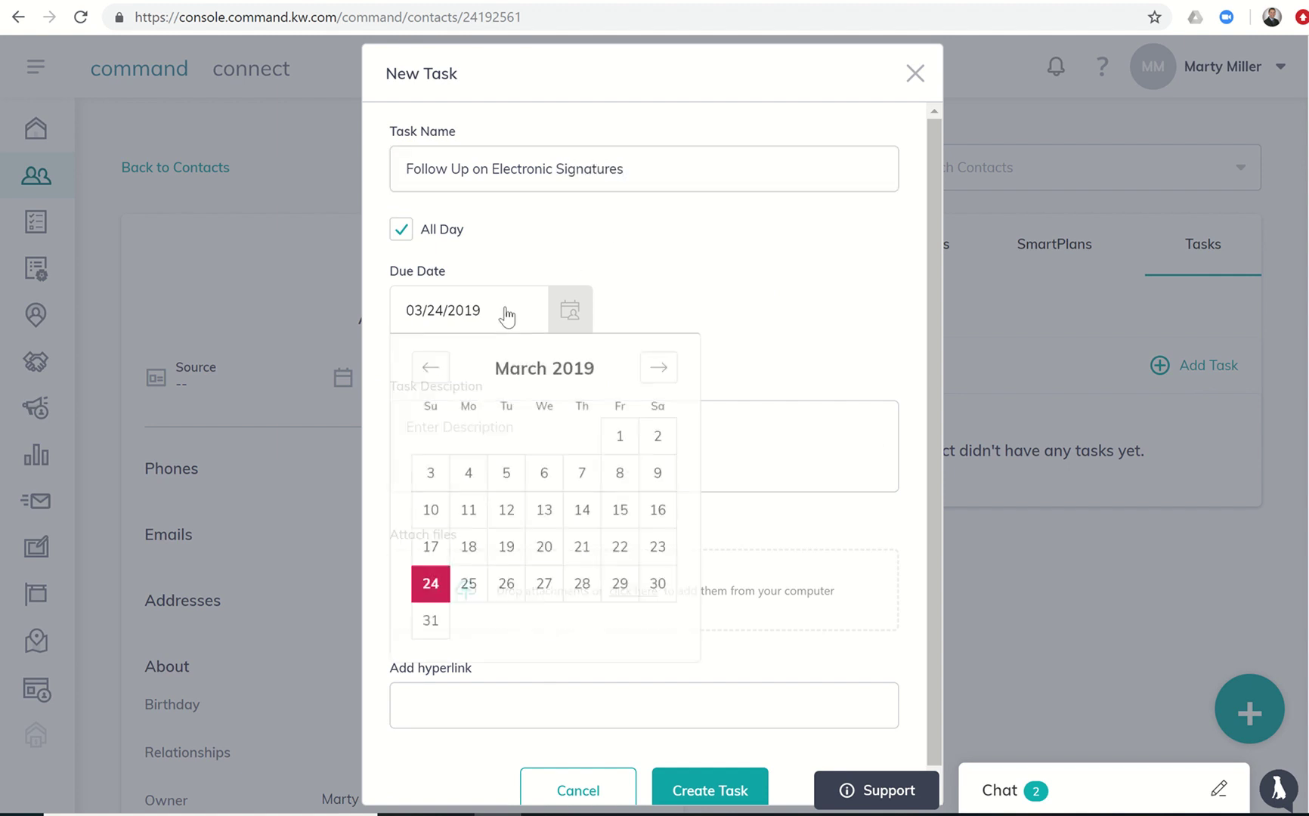
left_click(469, 583)
left_click(401, 234)
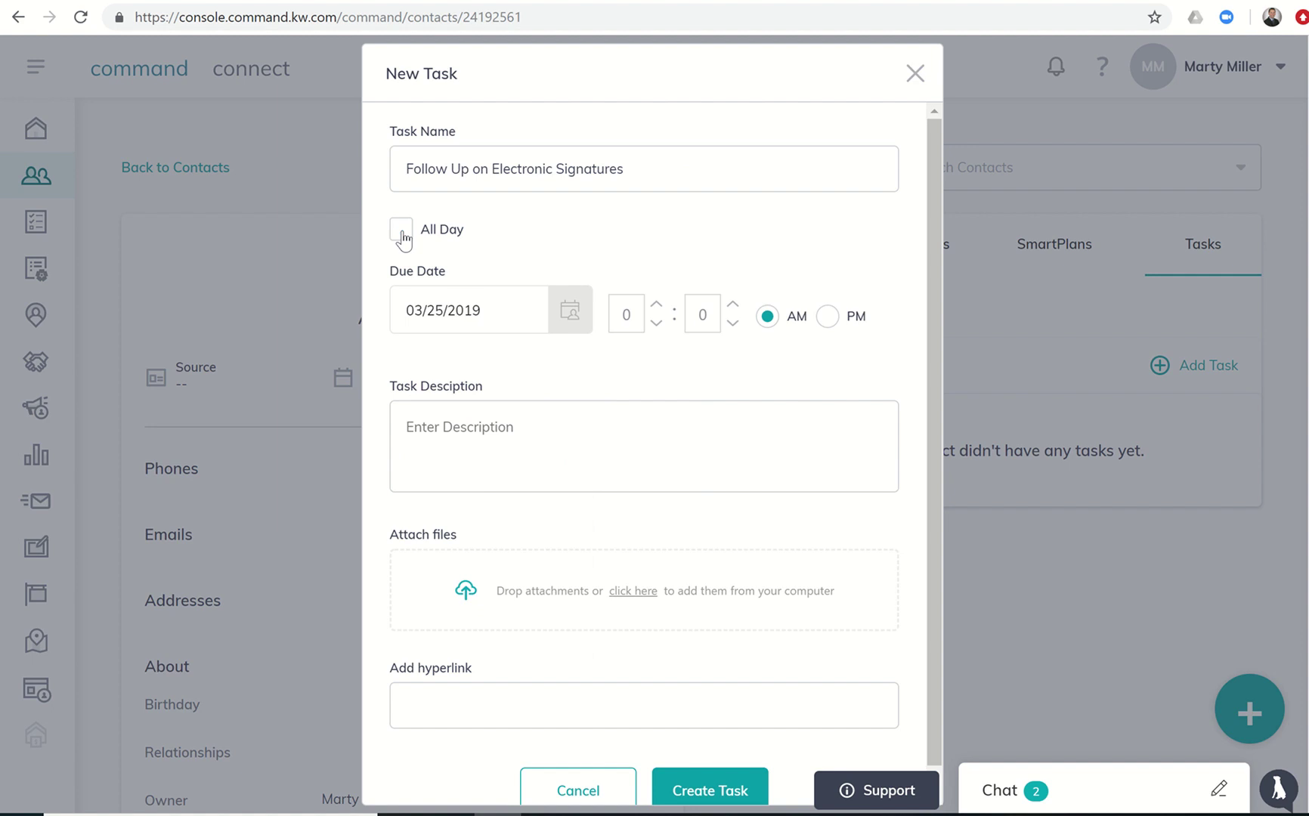
Step: Set the due time to 1:00 PM and describe that IABS, Family 1-4 and Addenda need signing
left_click(629, 317)
left_click_drag(628, 316, 588, 333)
type("1")
left_click(700, 313)
type("00")
left_click(824, 316)
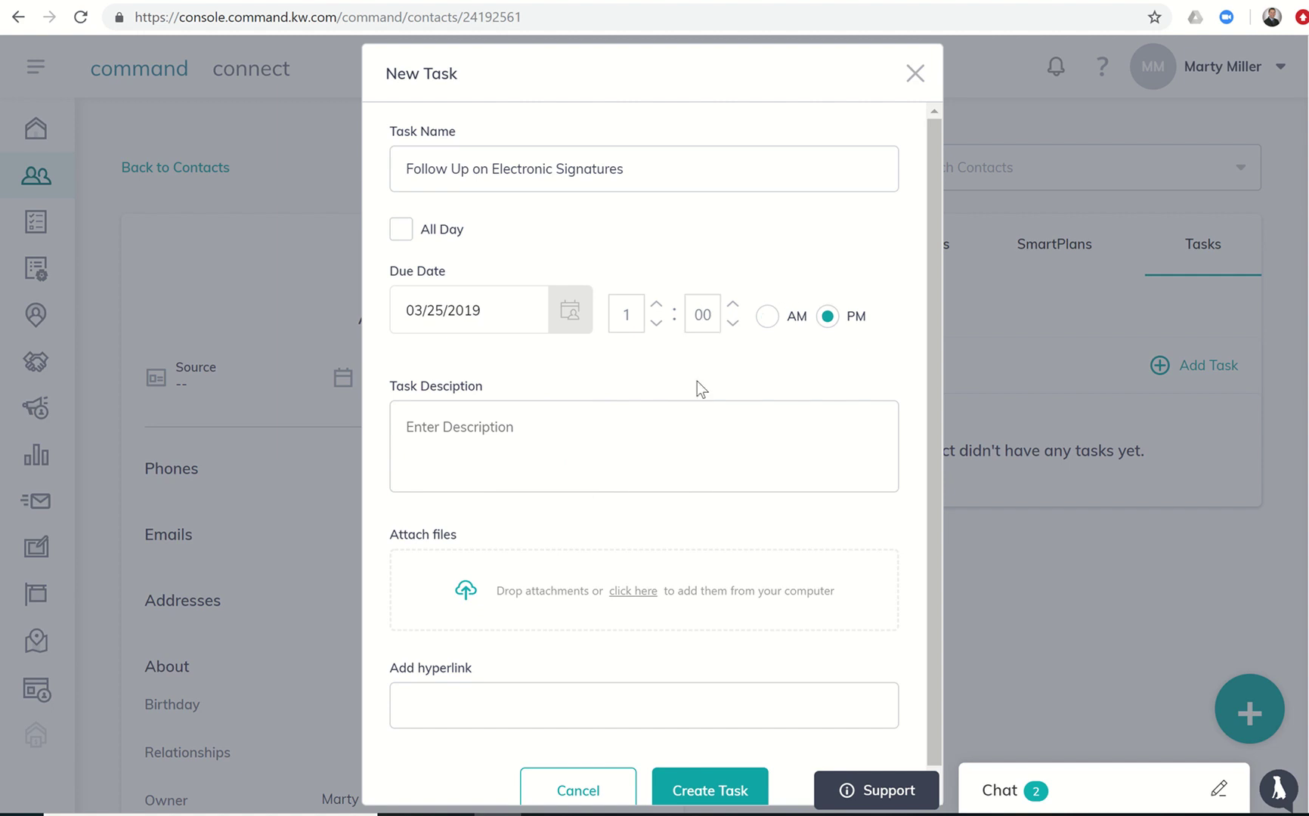
left_click(645, 427)
type("Make sure IAB")
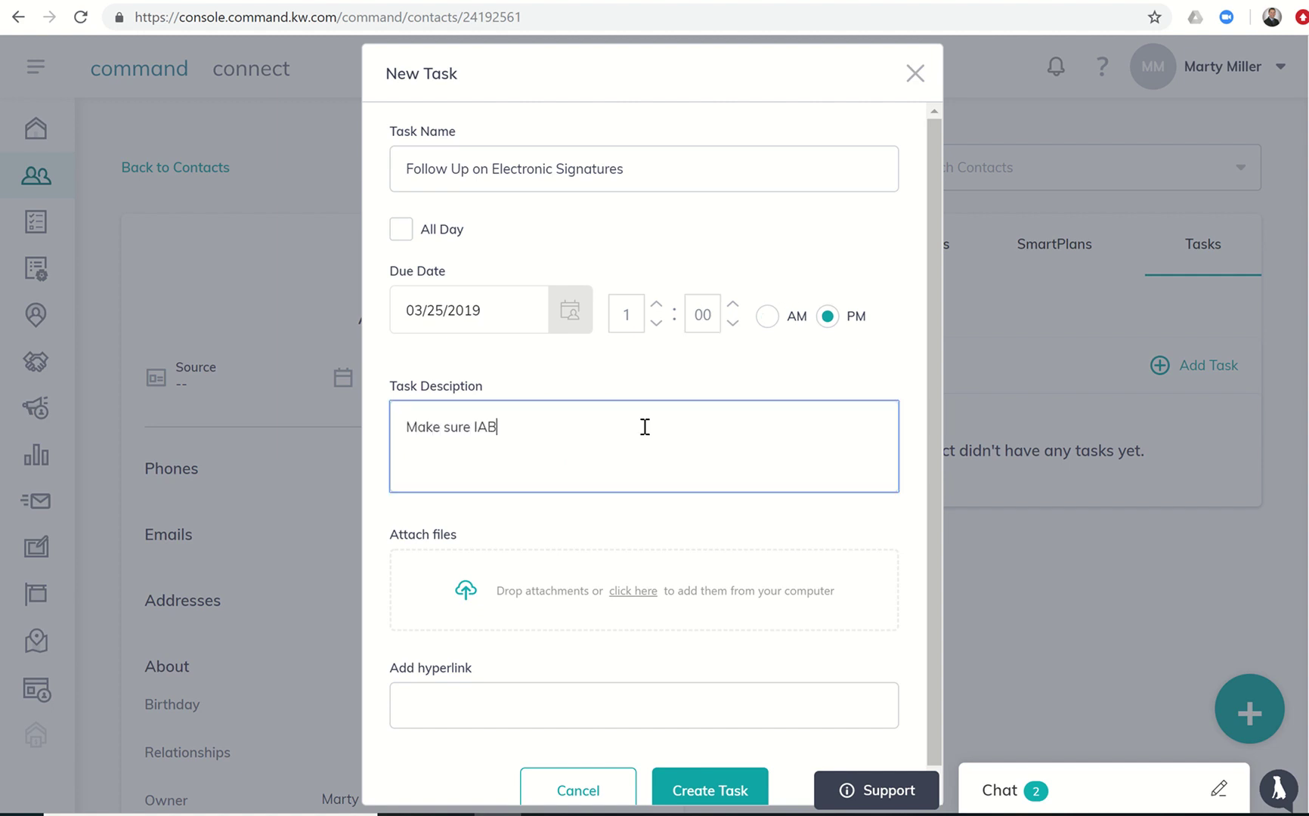
type("S, Family 1")
type("-4 and Addend")
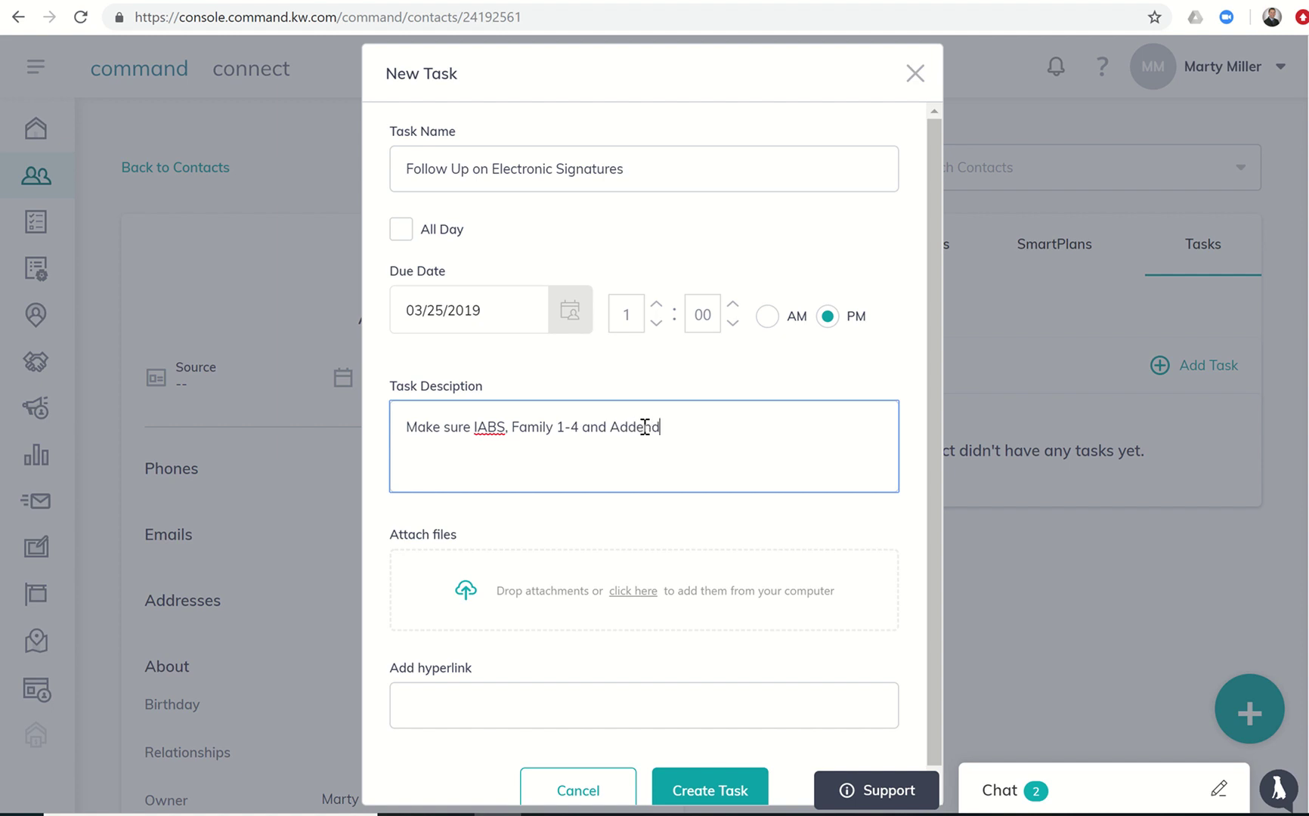
type("a area")
key("BackSpace")
key("BackSpace")
type("a")
type("ll signed.")
scroll(606, 543, "down", 1)
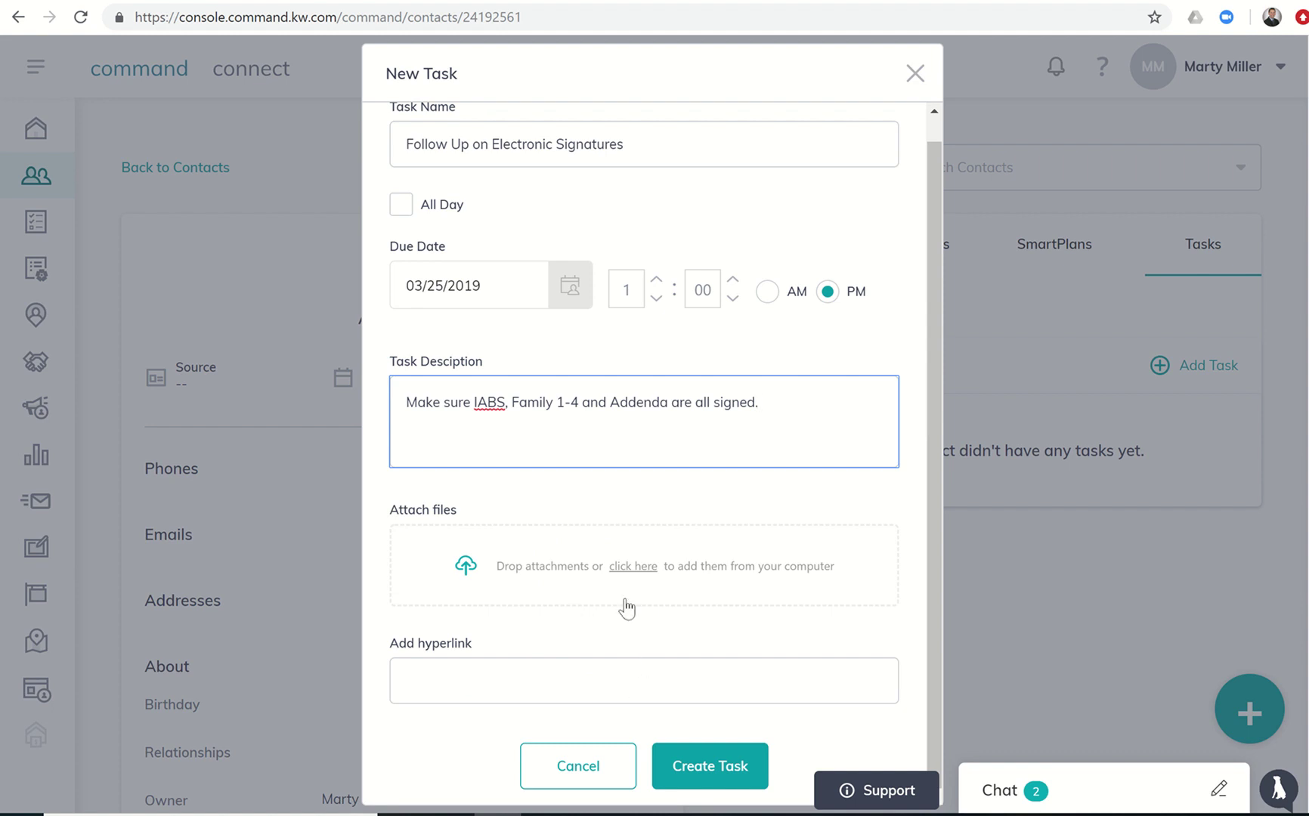
Step: Create the Follow Up on Electronic Signatures task from the New Task dialog
left_click(696, 764)
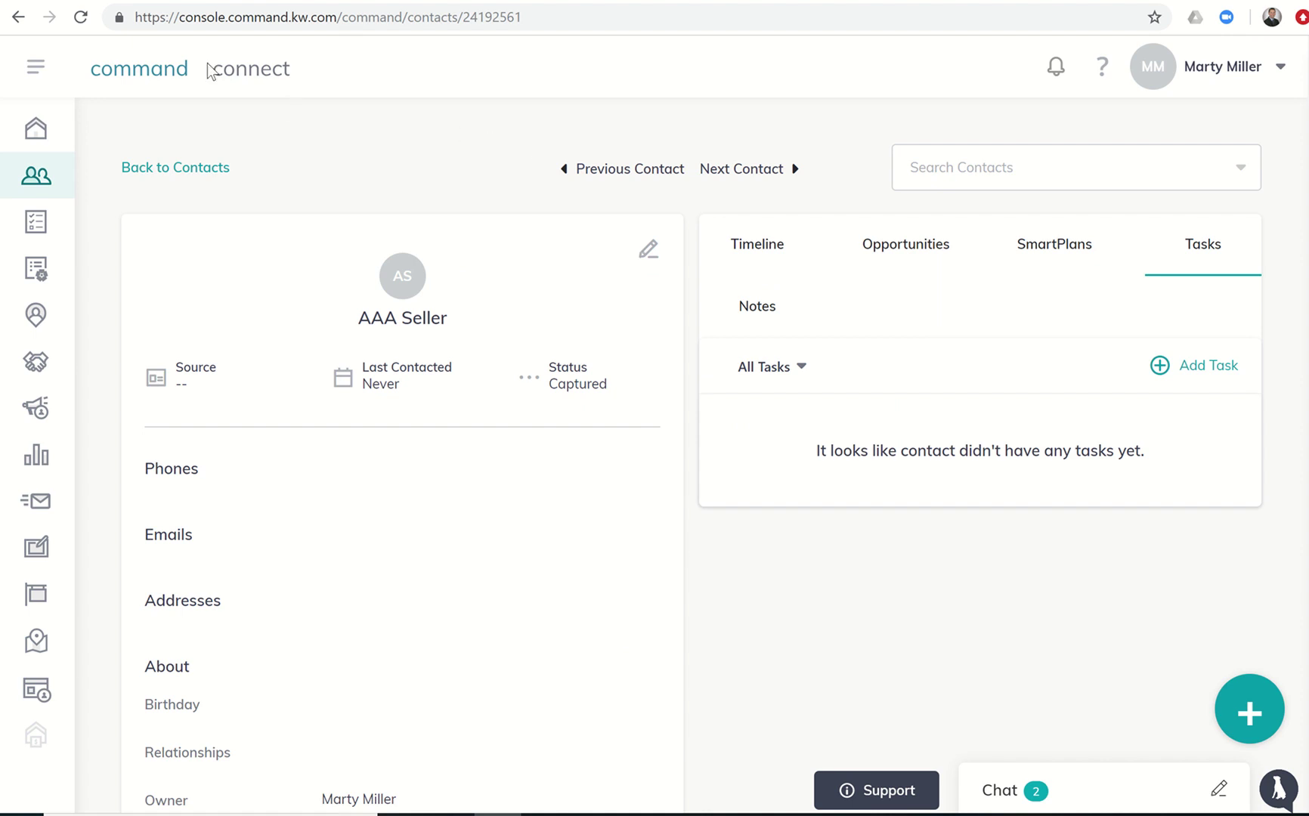
left_click(81, 17)
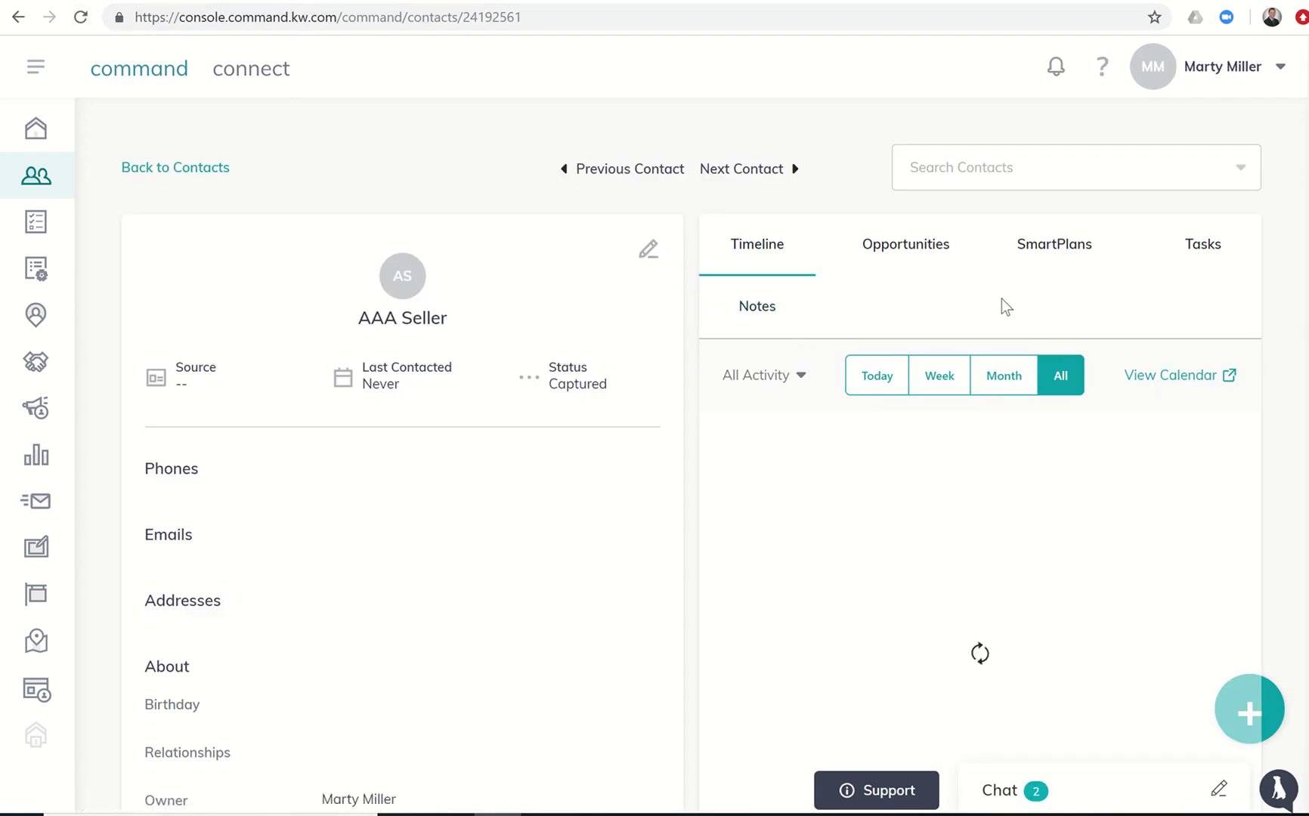
left_click(1207, 252)
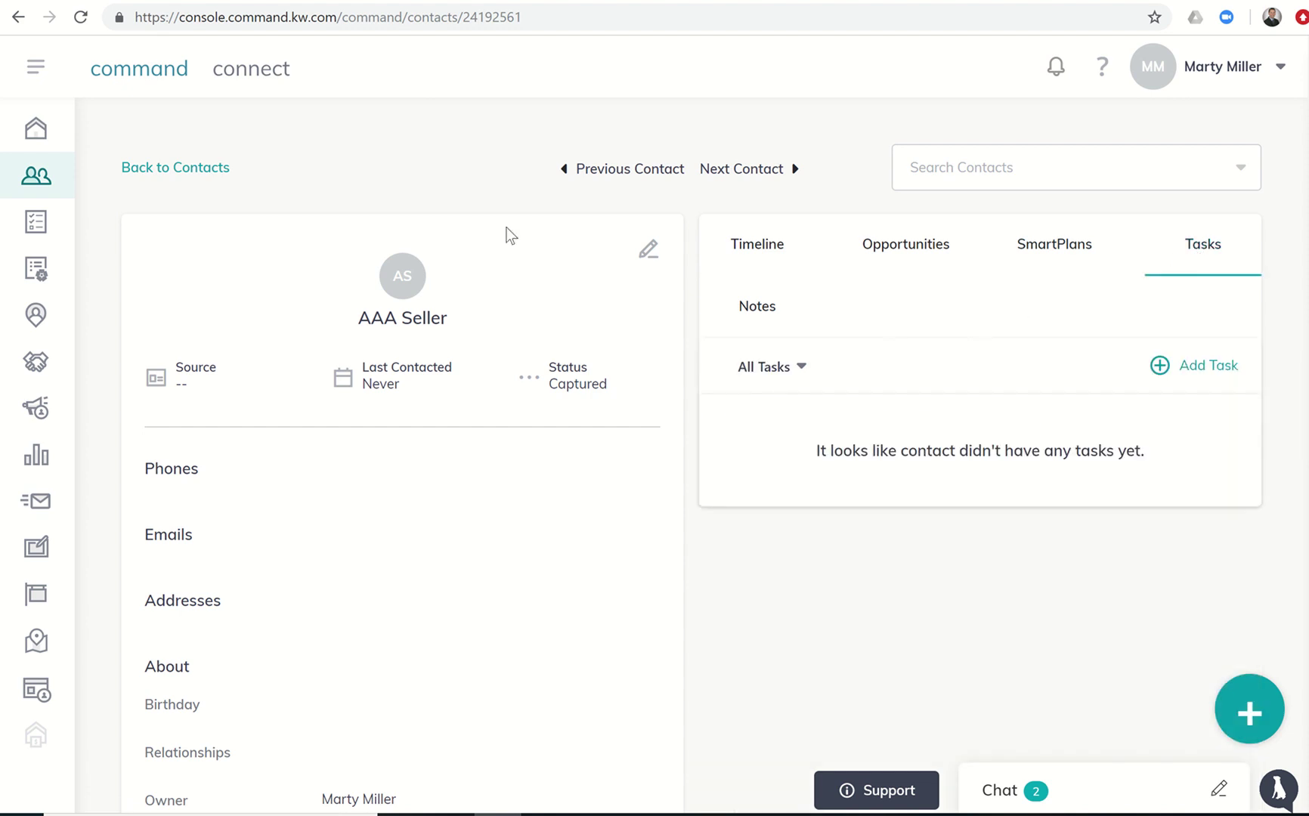
left_click(82, 18)
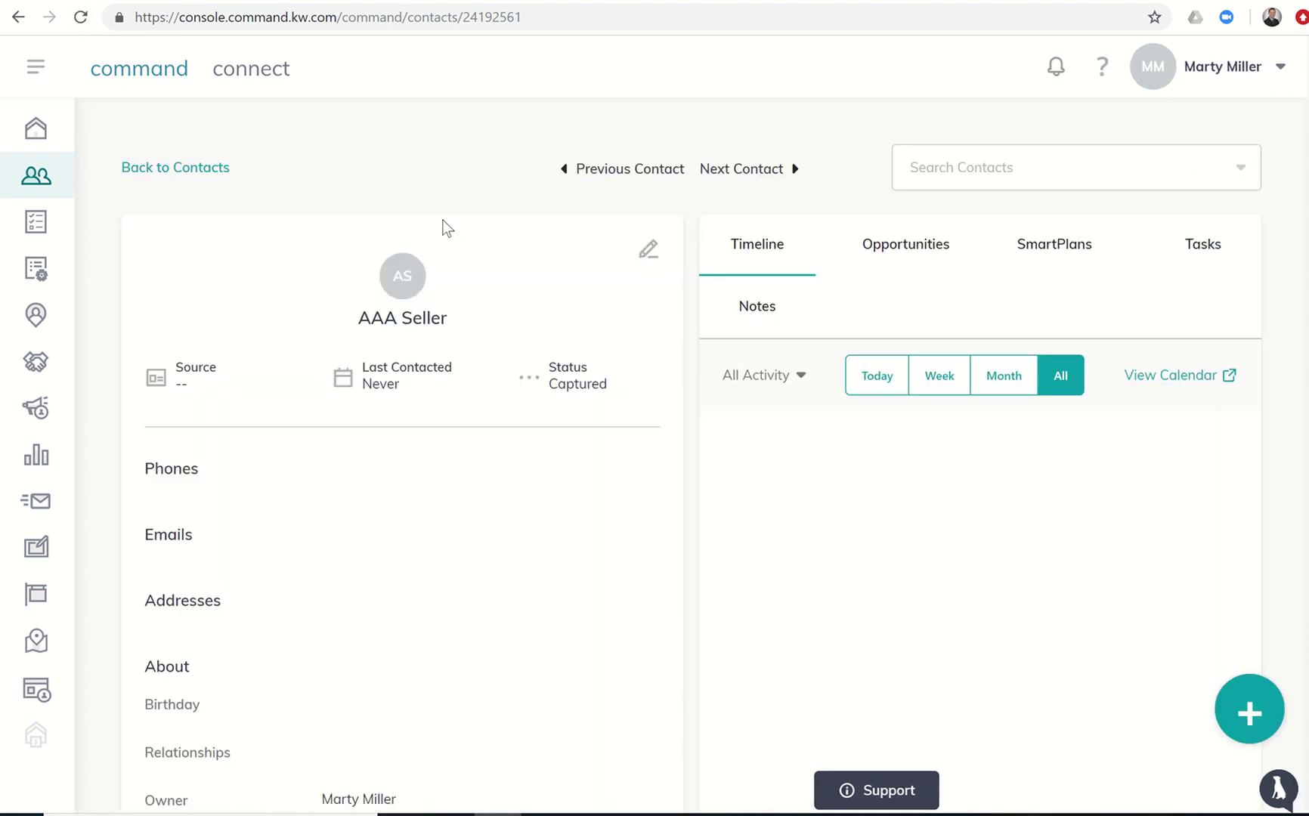
Step: Show This Month's tasks in Task Manager to find the AAA Seller follow-up due 03/25/2019
left_click(35, 223)
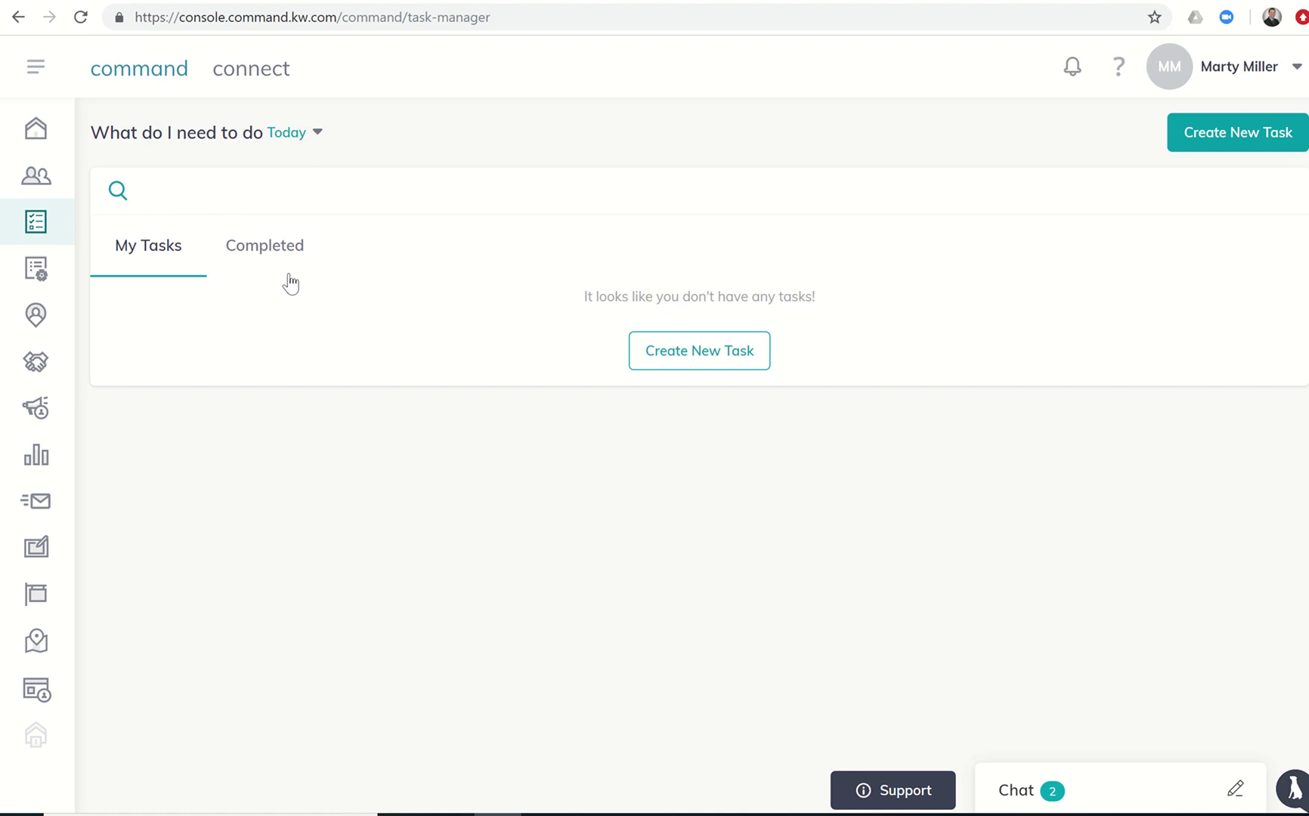
left_click(316, 133)
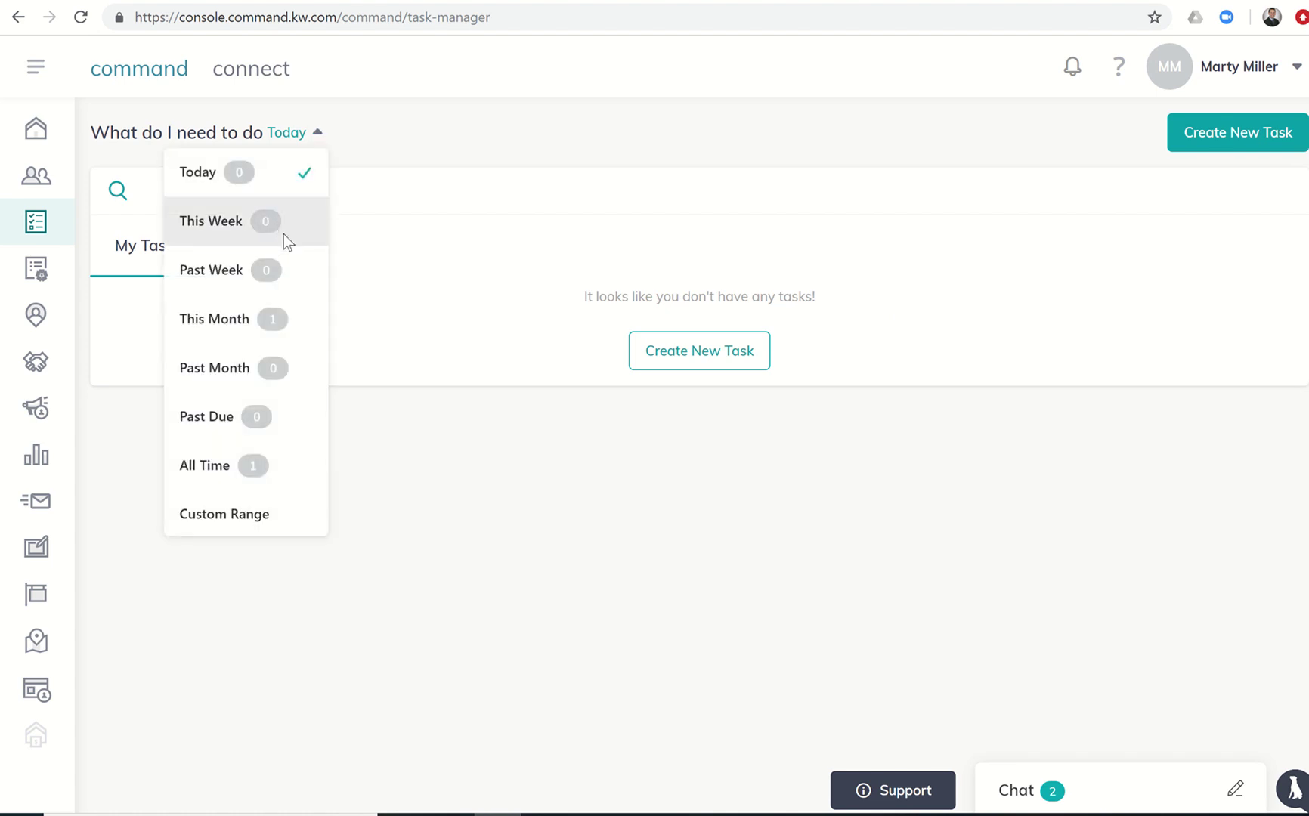
left_click(277, 320)
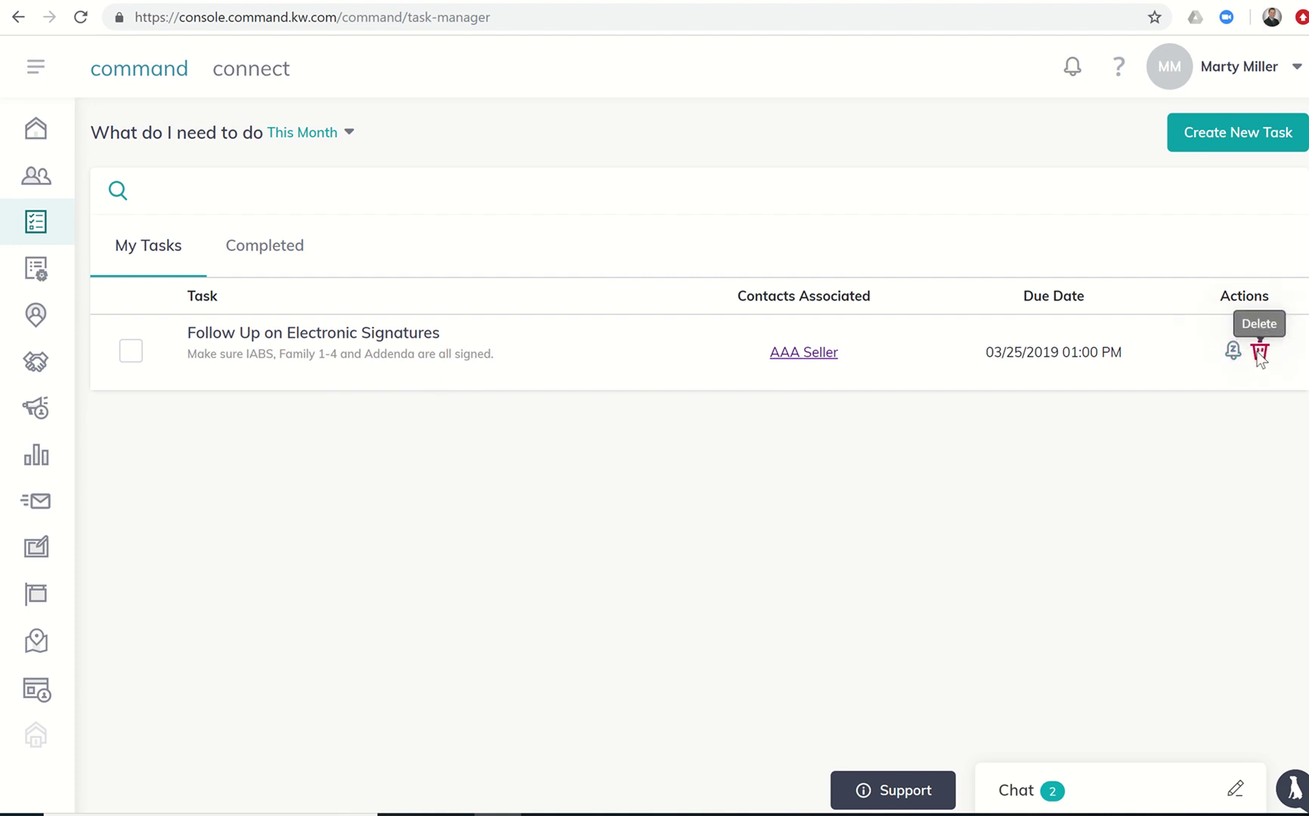
left_click(130, 352)
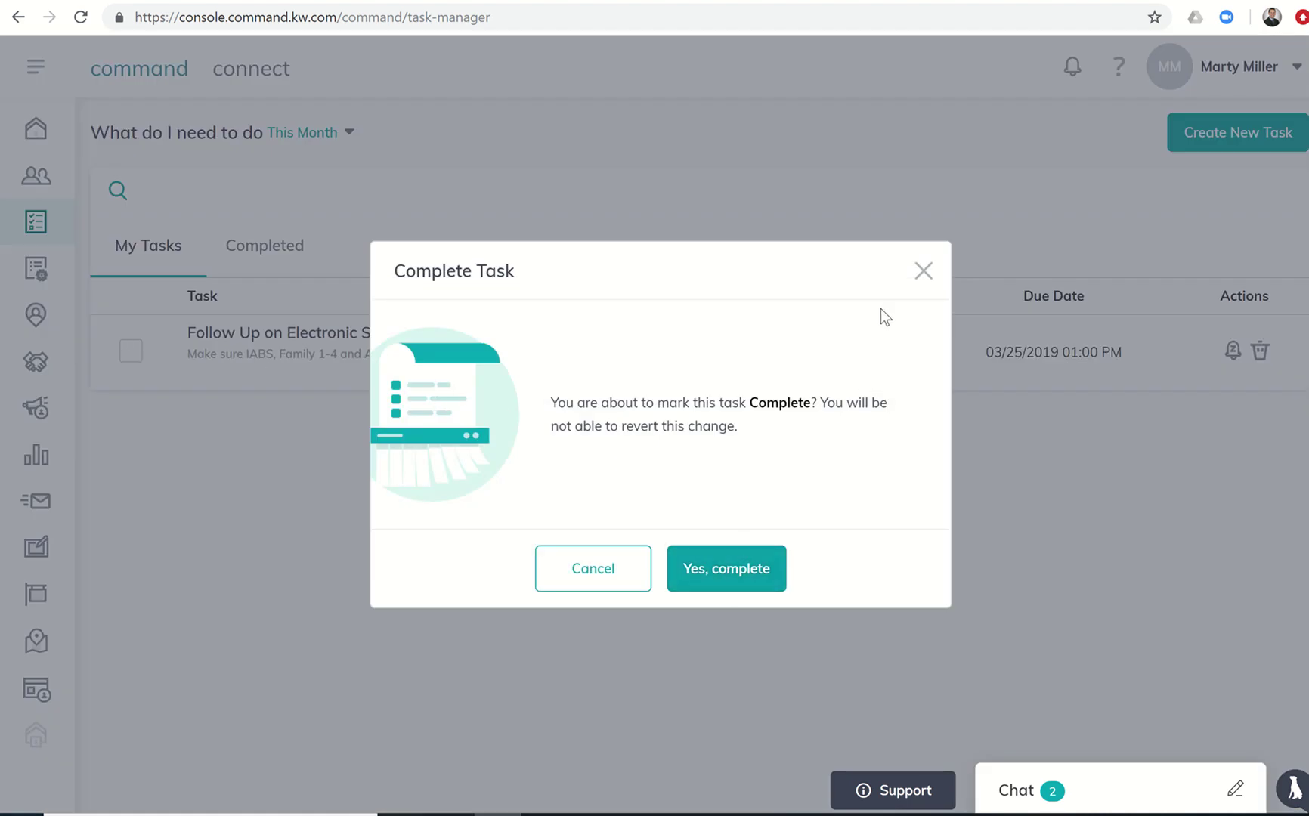
left_click(923, 271)
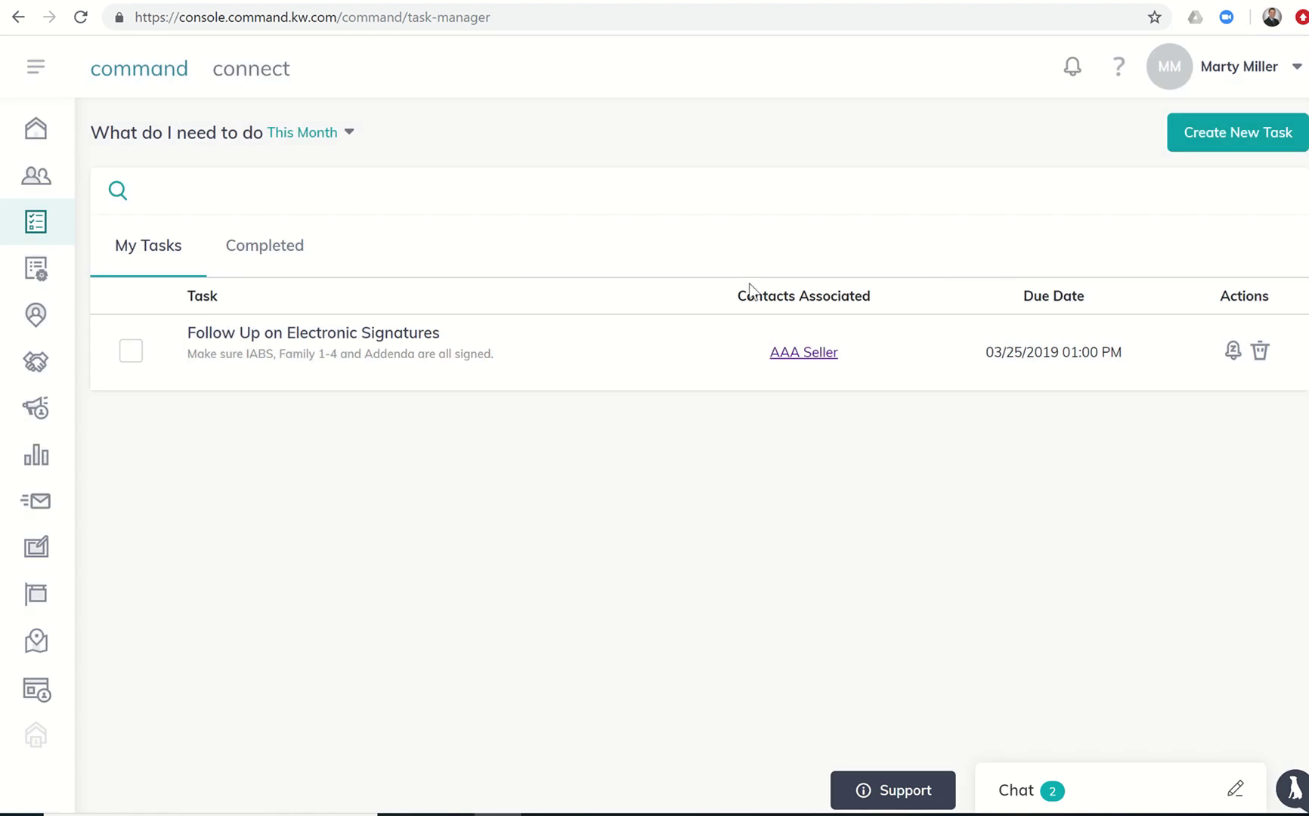